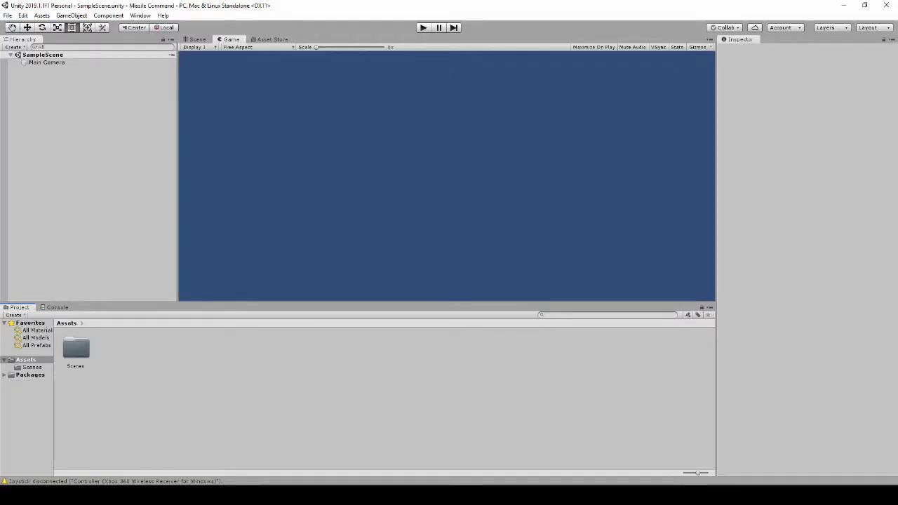
Import all 19 Missile Command sprite images from File Explorer into Unity's Assets, then close Explorer.
key(alt+Tab)
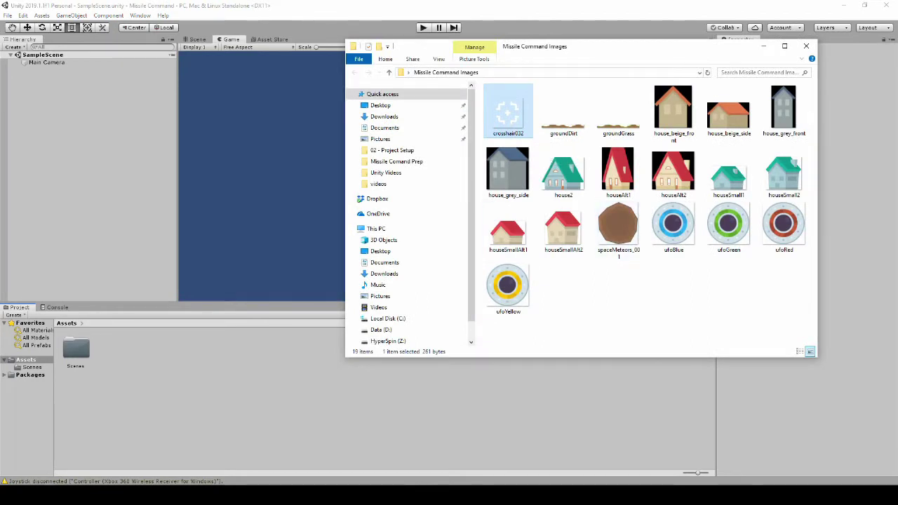
key(ctrl+a)
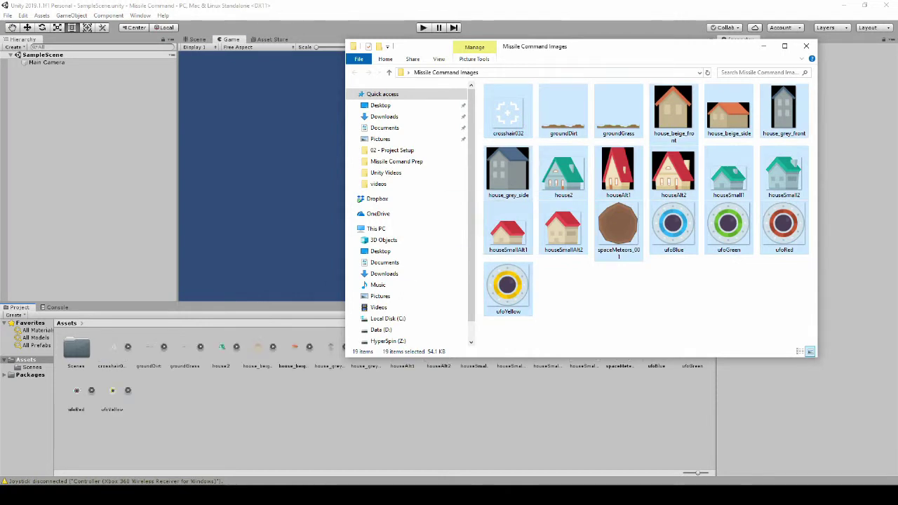
click(806, 45)
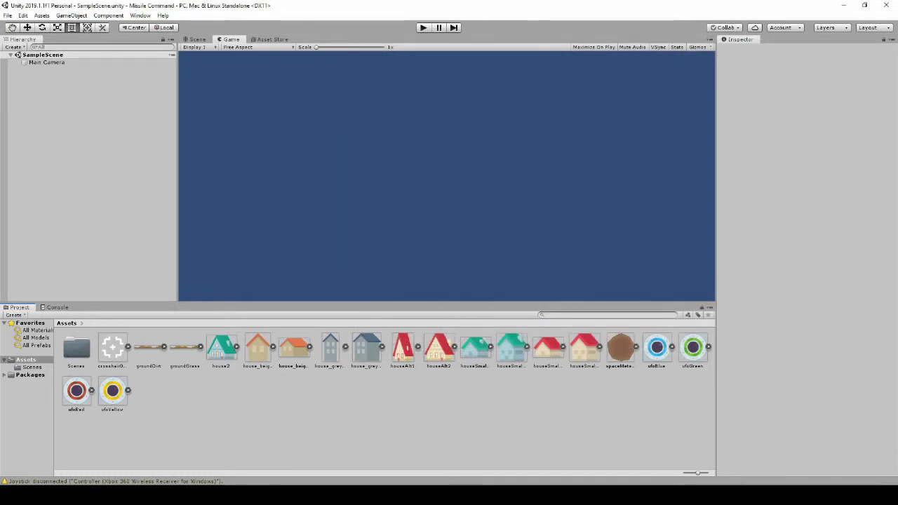
right_click(186, 418)
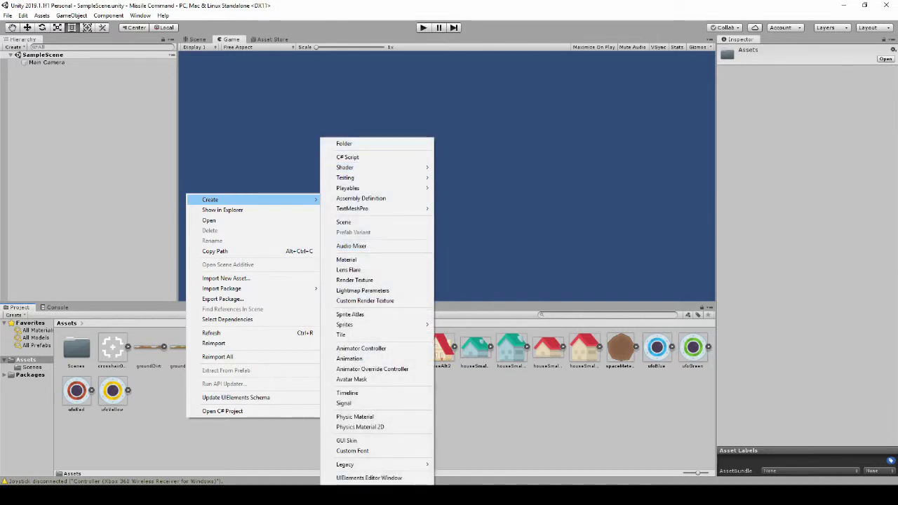
Create an UnusedSprites folder and move all the imported sprites into it.
click(343, 143)
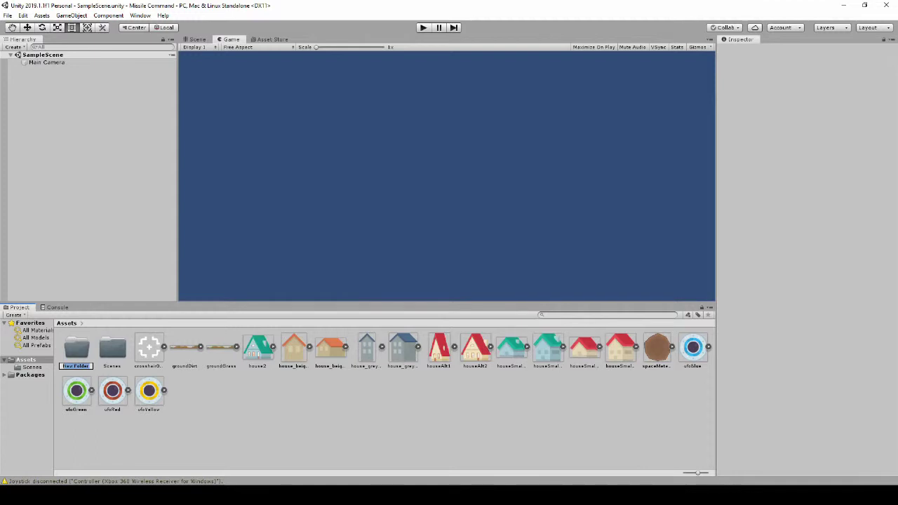
text(Unused)
text(Sprites)
key(Return)
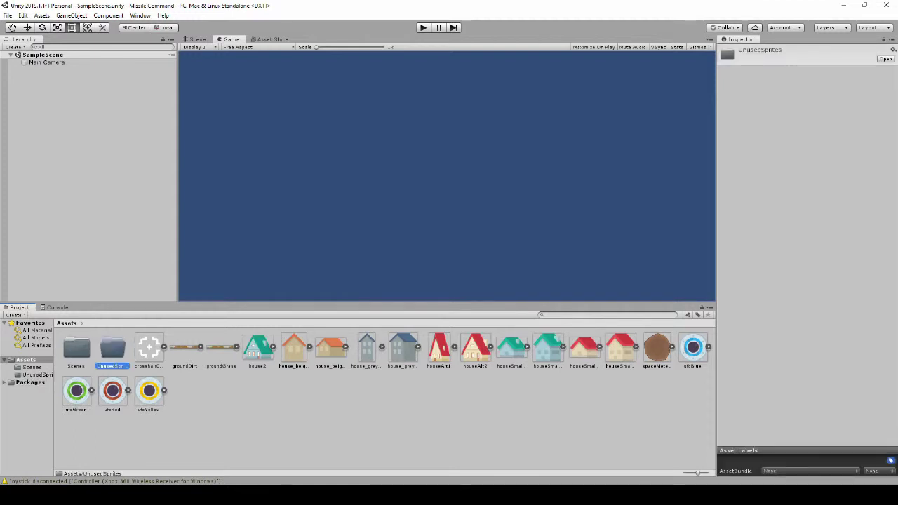
key(Right)
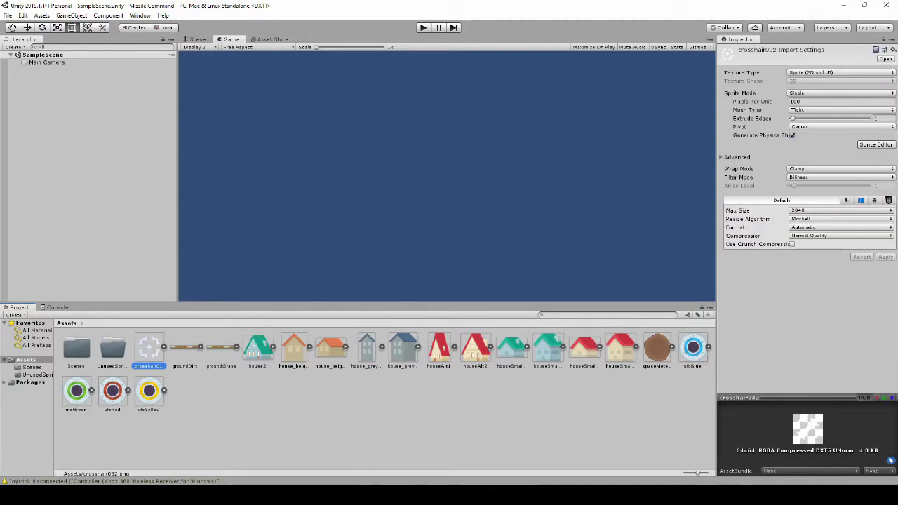
key(shift+End)
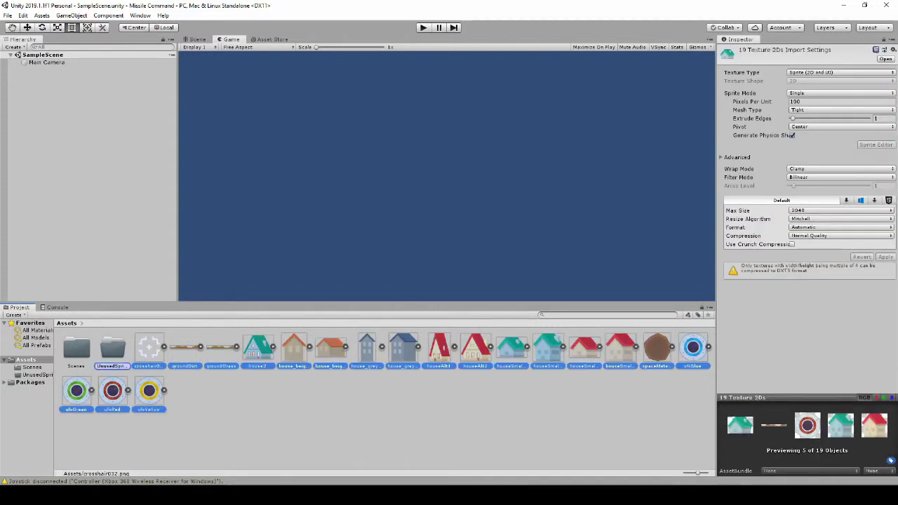
drag(149, 347, 112, 349)
Add Sprites, Scripts and Prefabs folders to Assets.
right_click(183, 380)
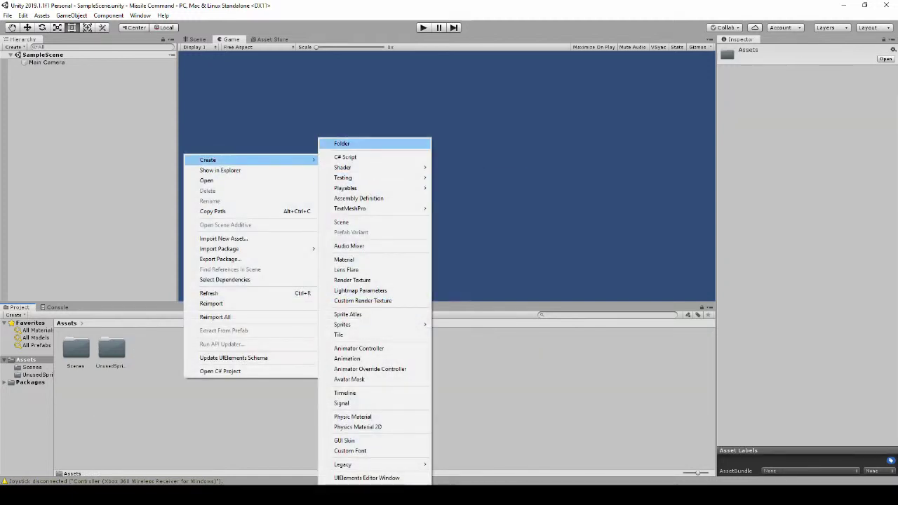
click(342, 143)
text(Sprites)
key(Return)
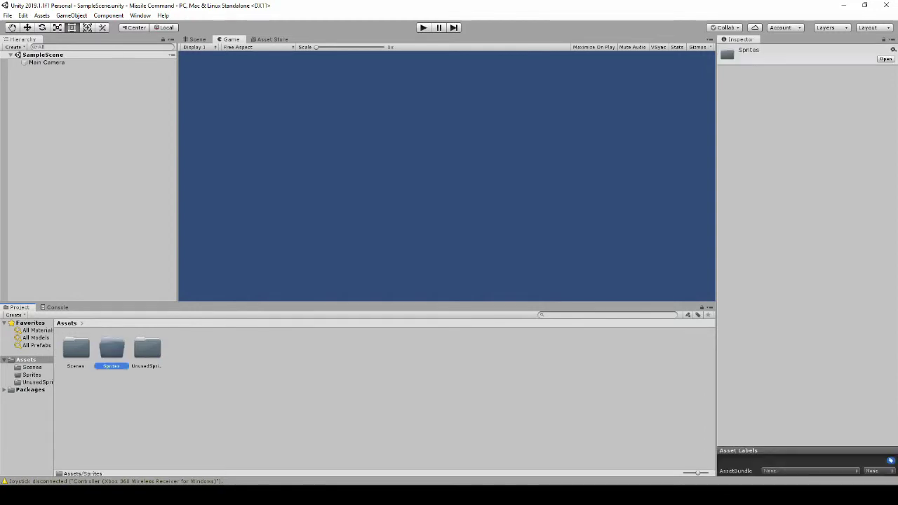
right_click(200, 386)
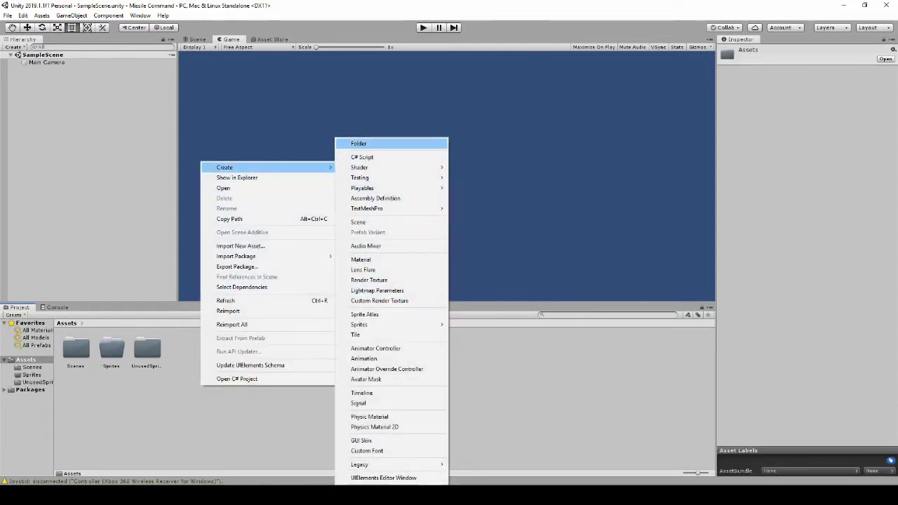
click(358, 143)
text(Scrip)
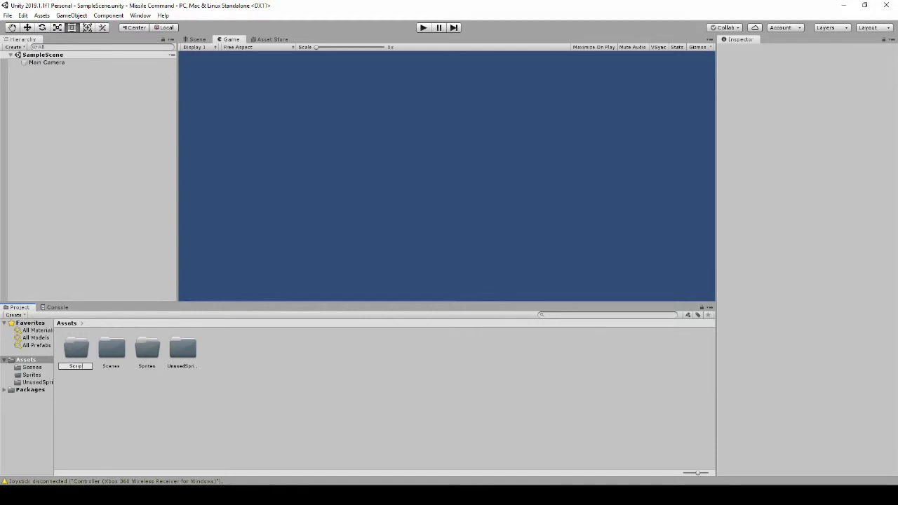
text(t)
key(BackSpace)
key(BackSpace)
key(BackSpace)
text(Scripts)
key(Return)
right_click(284, 372)
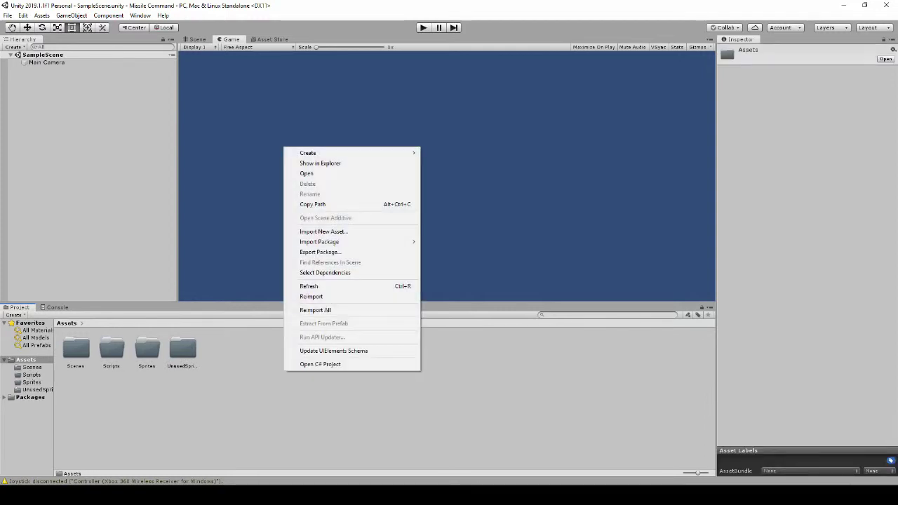
click(441, 144)
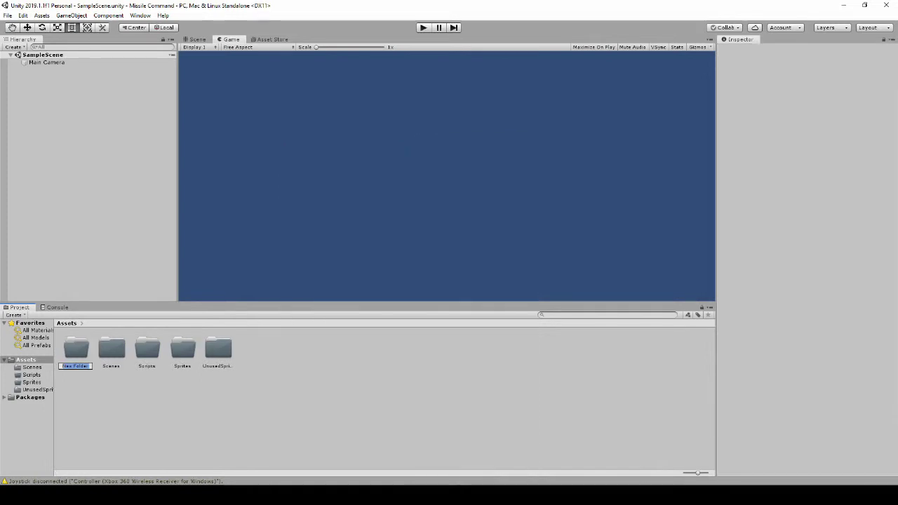
text(Prefabs)
key(Return)
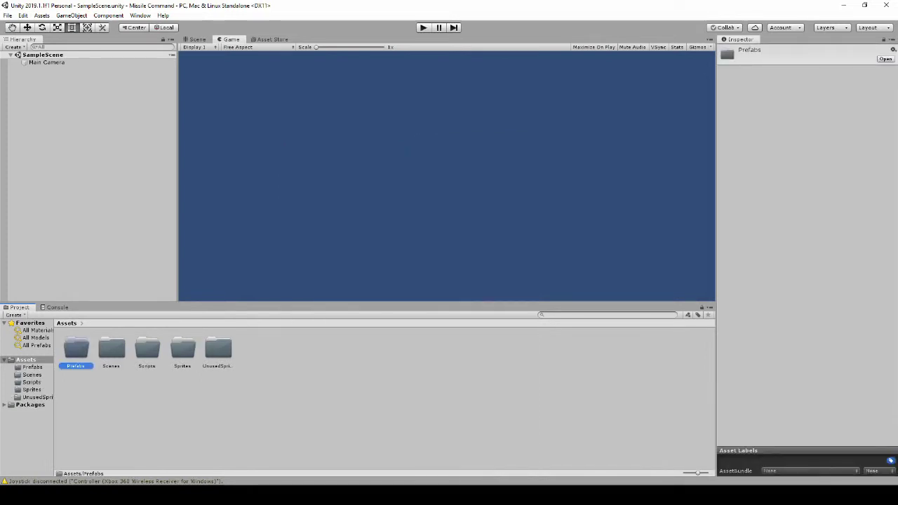
Save the current scene as 'Game' in the Scenes folder.
click(7, 15)
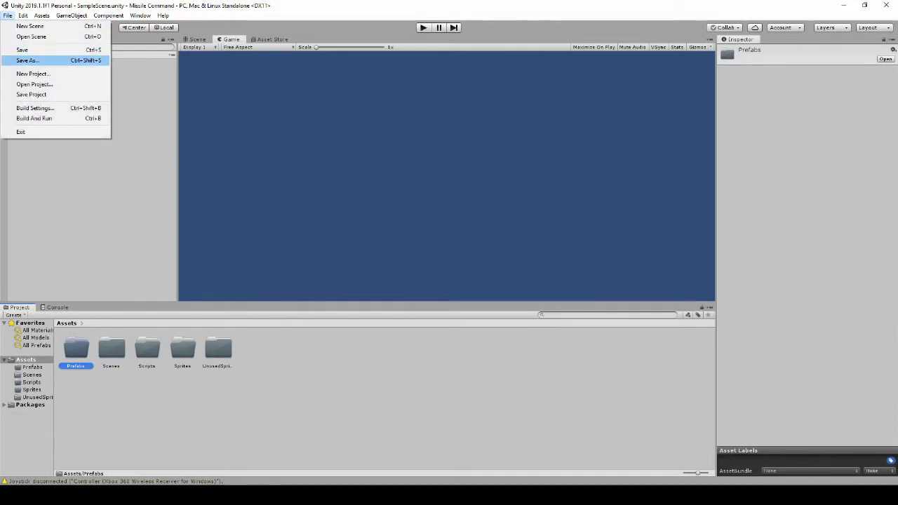
click(32, 60)
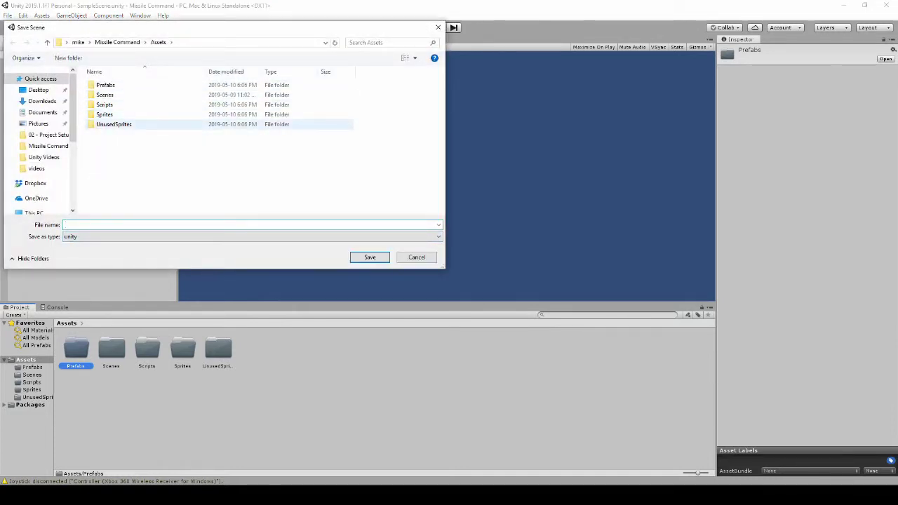
double_click(104, 95)
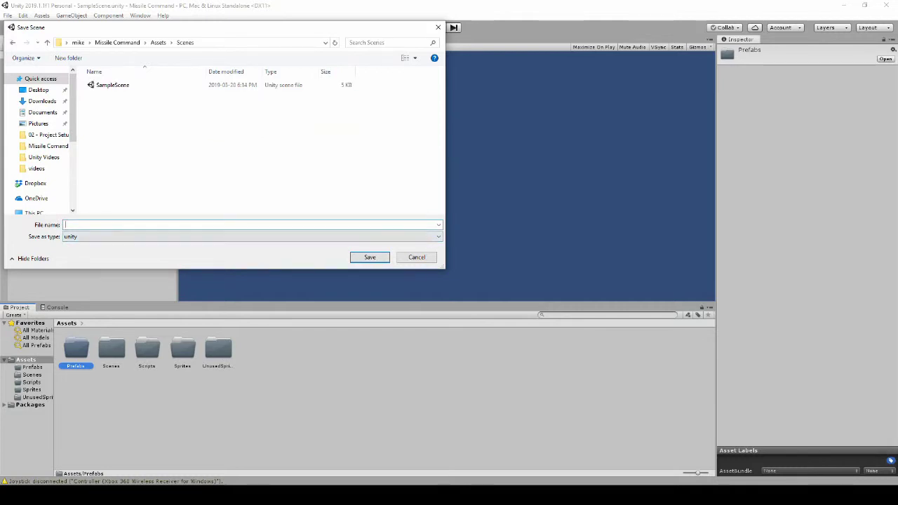
text(Game)
key(Return)
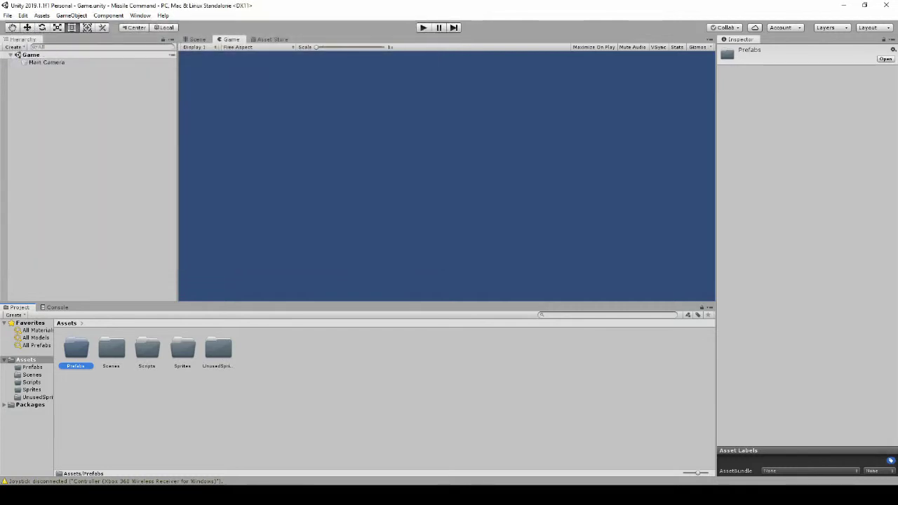
Delete the old SampleScene from the Scenes folder.
double_click(110, 349)
click(111, 348)
key(Delete)
key(Return)
click(76, 349)
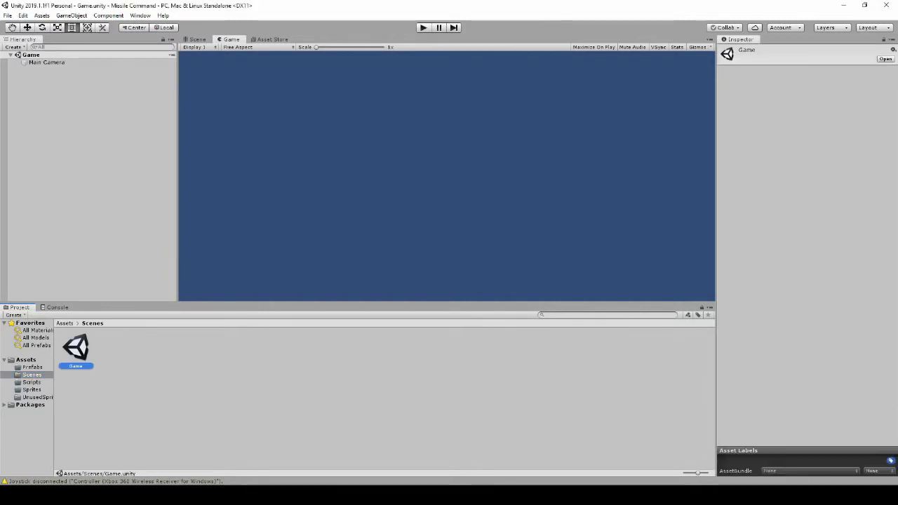
Show the UnusedSprites folder contents and enlarge the view panel.
click(26, 359)
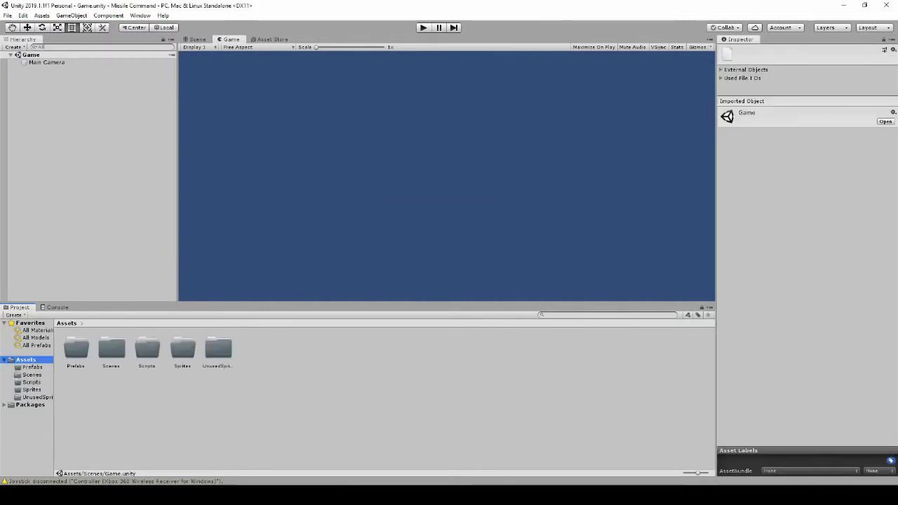
double_click(218, 349)
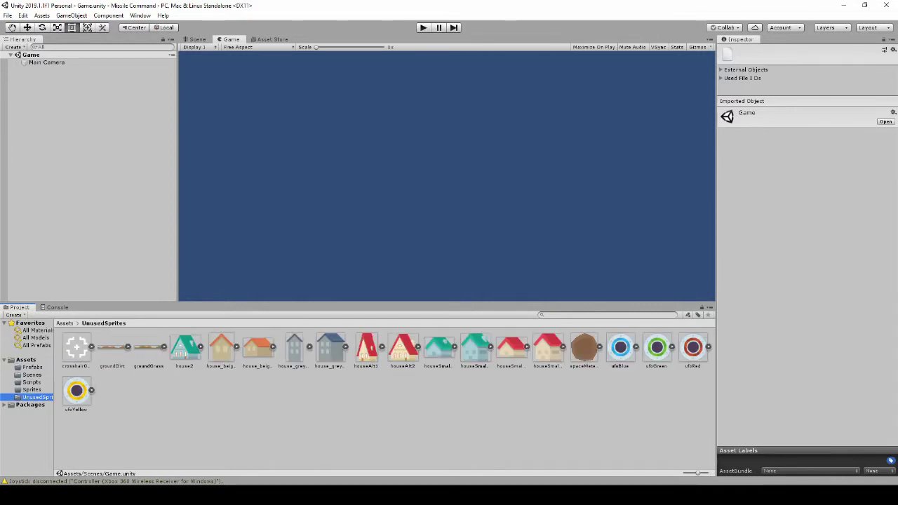
drag(446, 303, 446, 342)
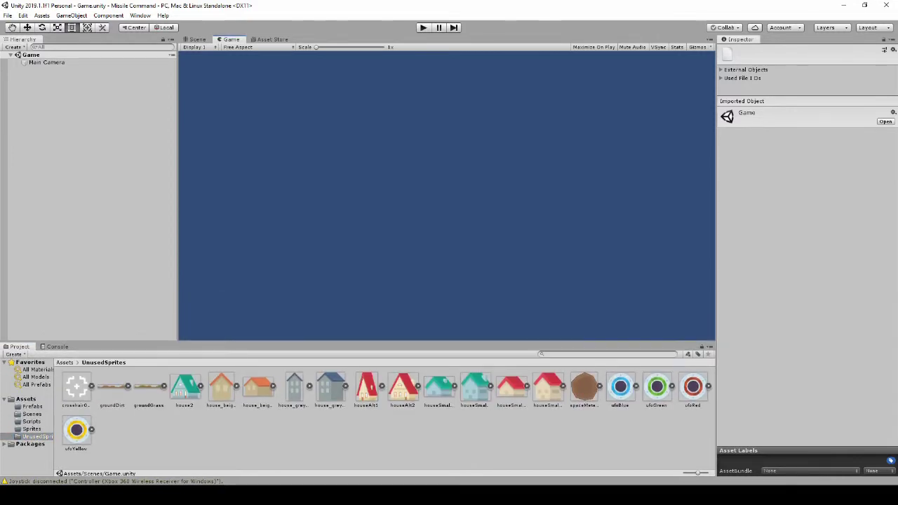
key(ctrl+1)
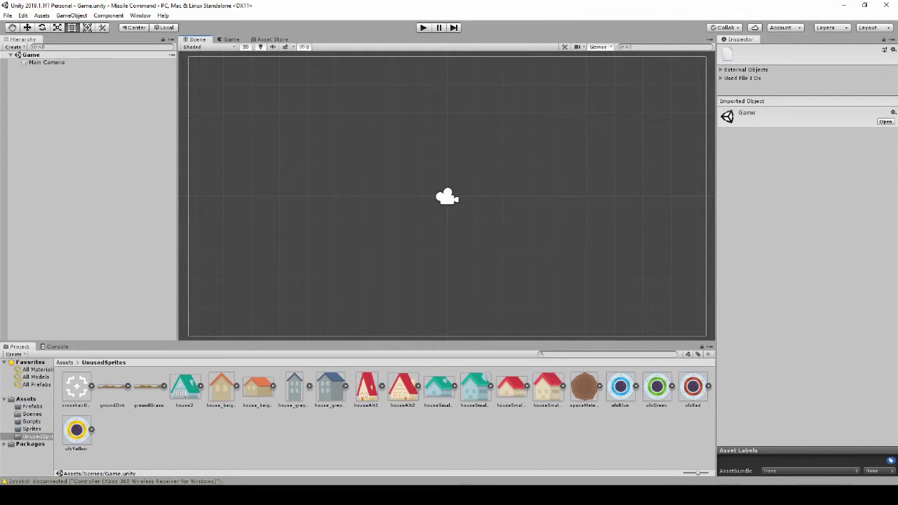
Create an empty SceneImages object and place the groundGrass sprite under it.
right_click(111, 214)
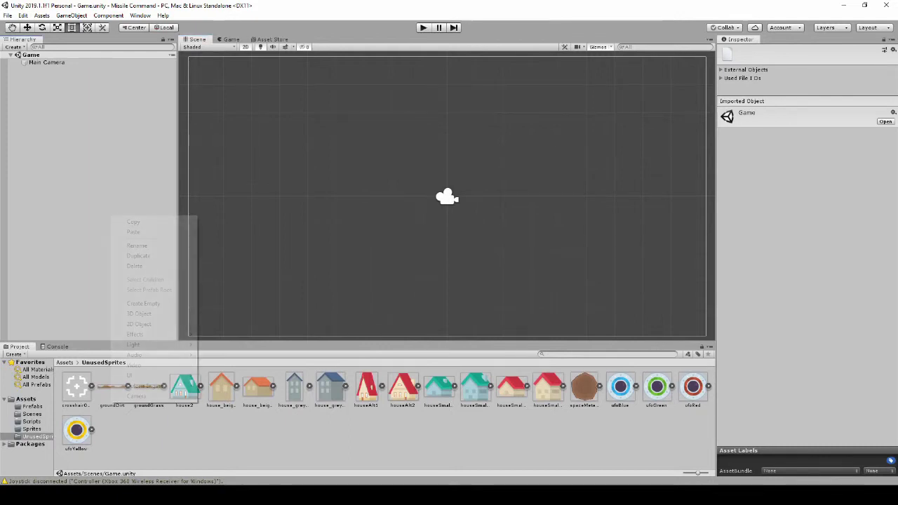
click(143, 303)
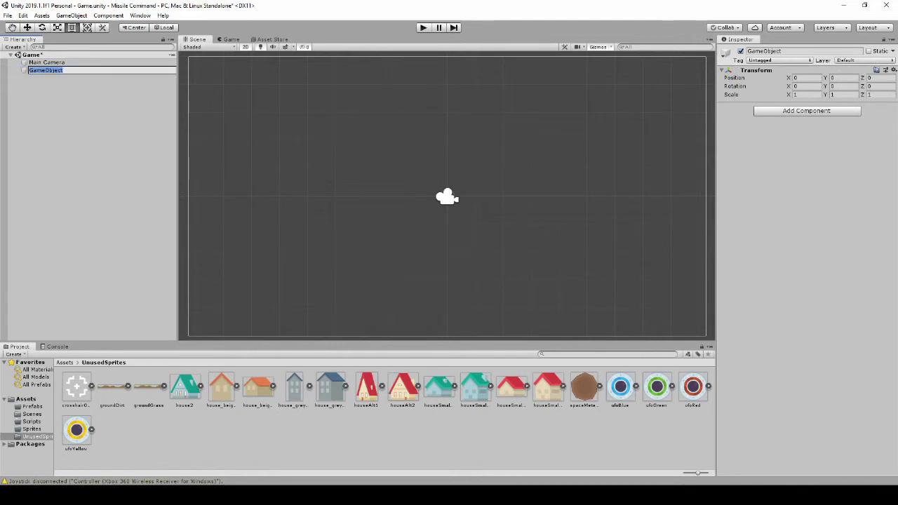
text(Sc)
text(eneImag)
text(es)
key(Return)
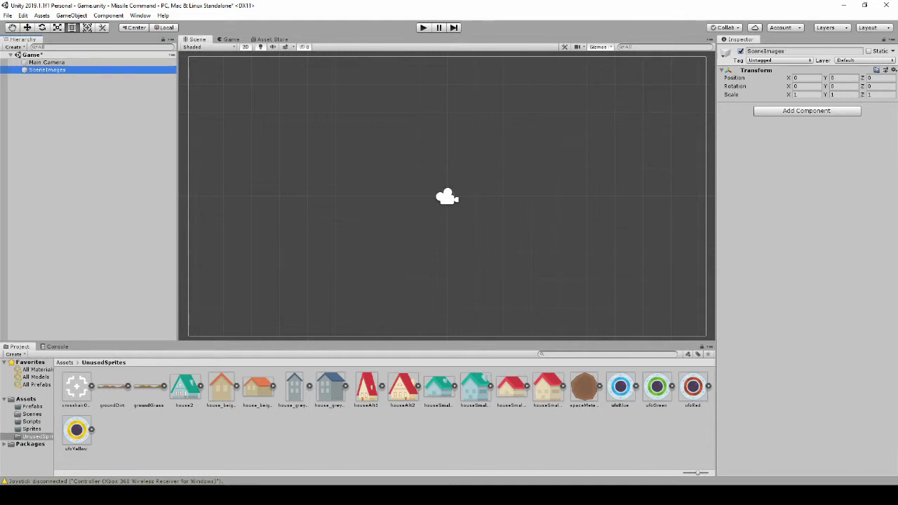
click(148, 386)
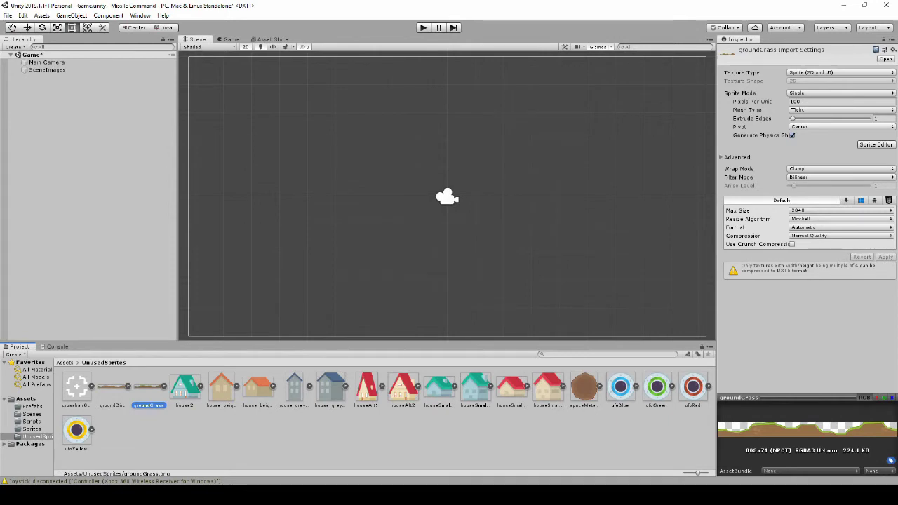
drag(148, 385, 47, 70)
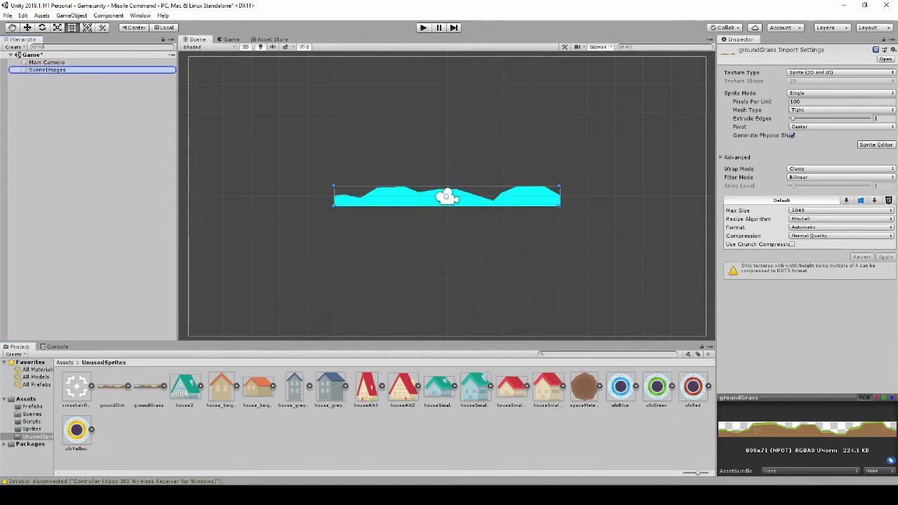
Move the grass to the bottom-left and add two copies extending to the right edge.
key(w)
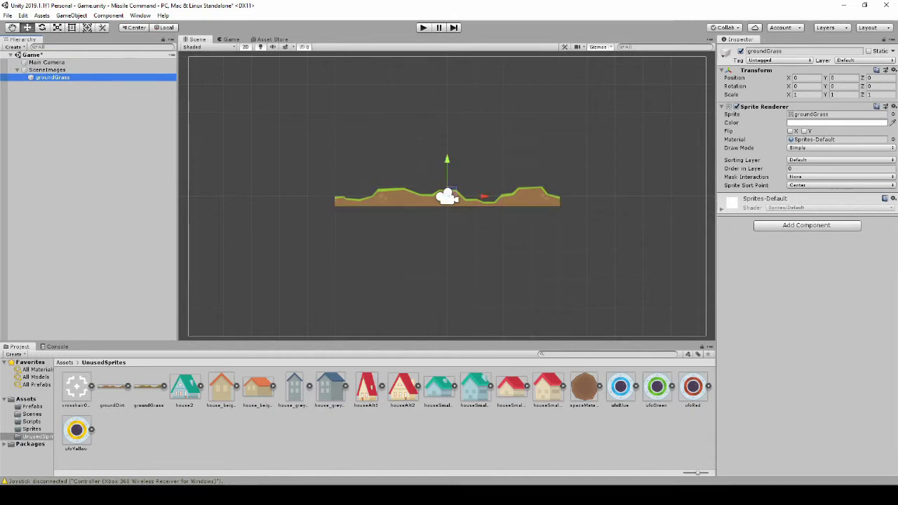
drag(446, 197, 301, 323)
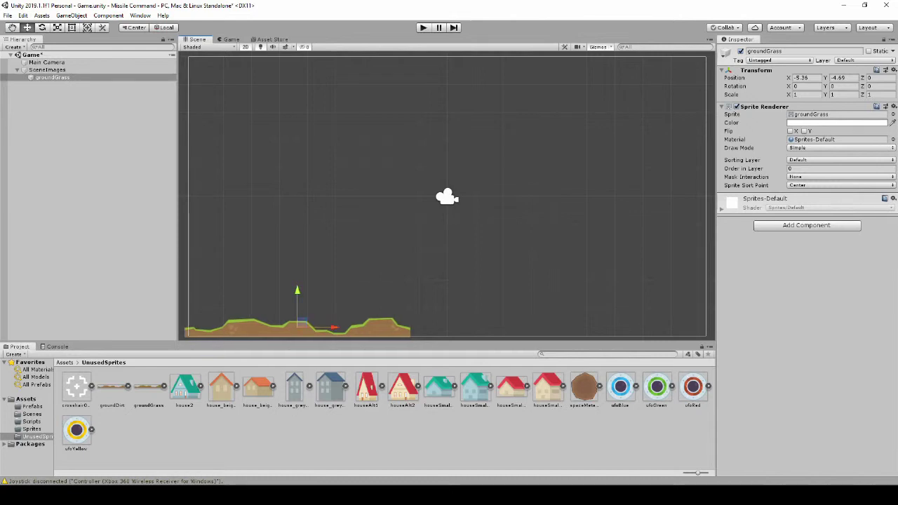
click(53, 77)
key(ctrl+d)
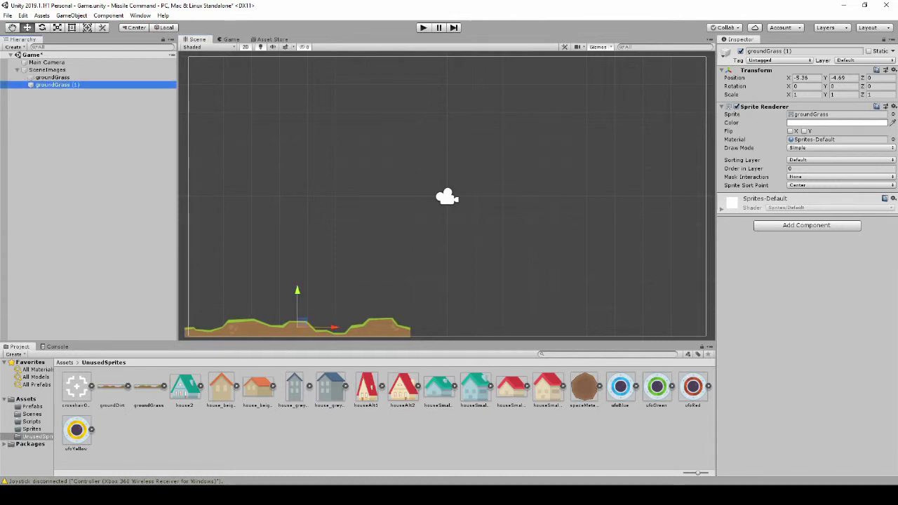
mouse_move(300, 324)
mouse_down()
mouse_move(186, 334)
mouse_move(526, 326)
mouse_up()
key(ctrl+d)
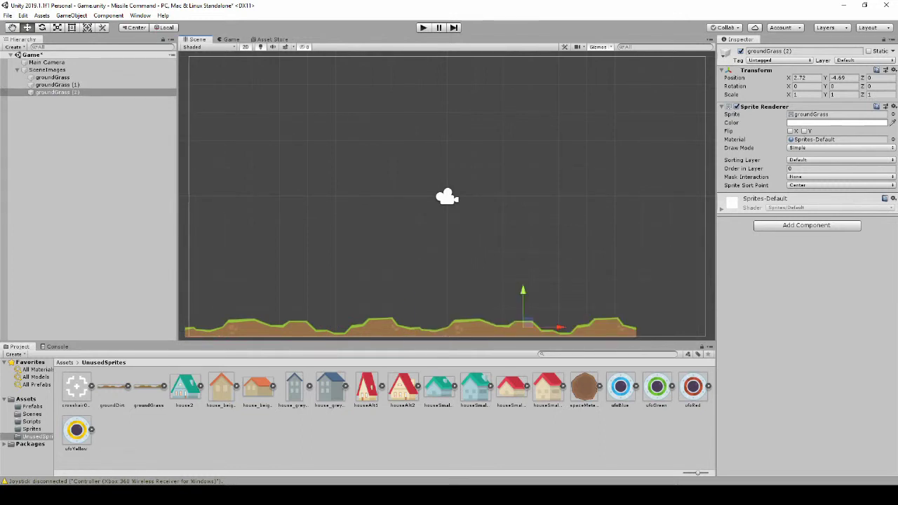
drag(522, 327, 635, 327)
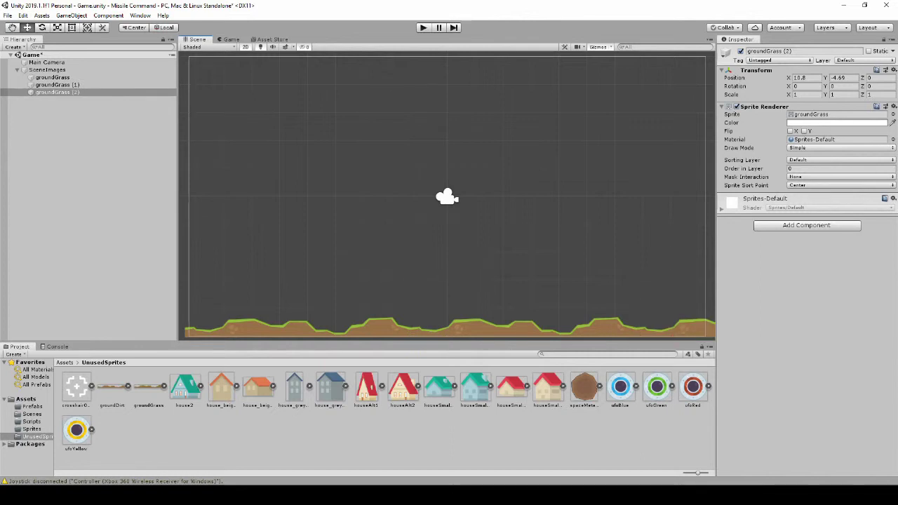
Create a Ground child under SceneImages and put the three grass strips inside it.
click(48, 71)
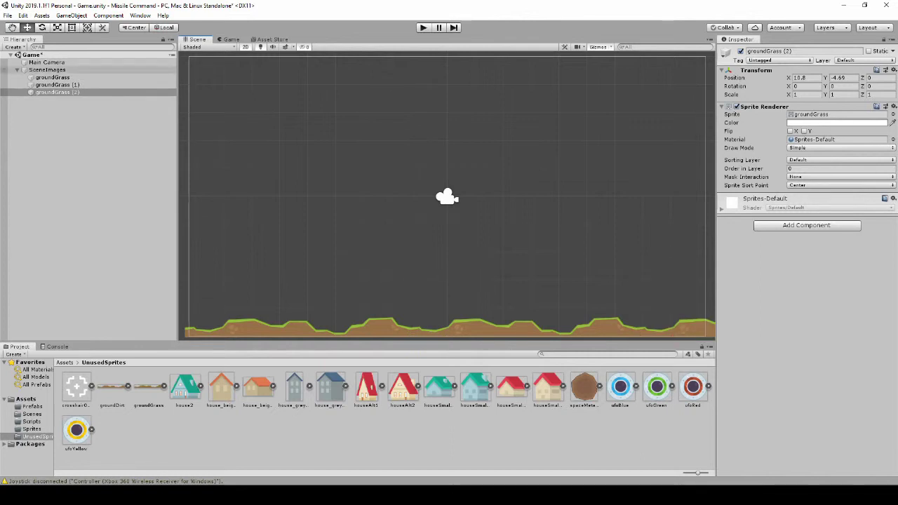
right_click(47, 70)
click(79, 157)
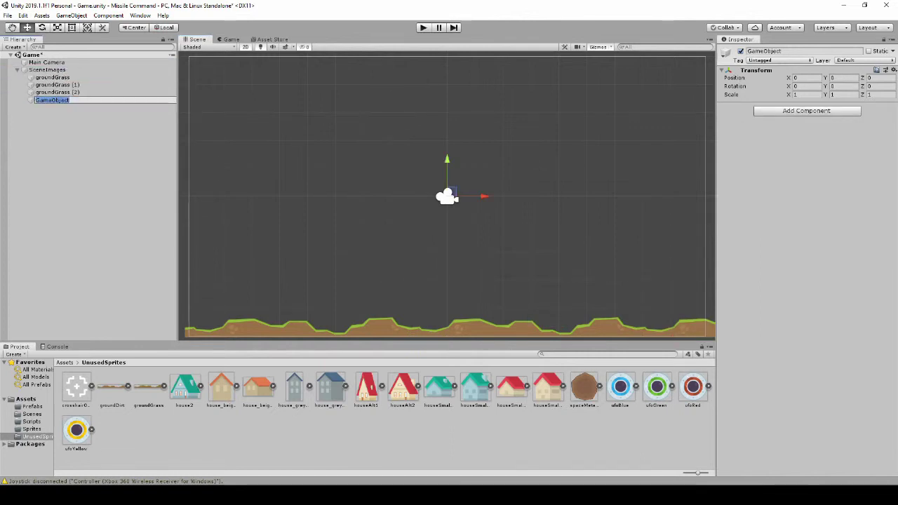
text(Ground)
key(Return)
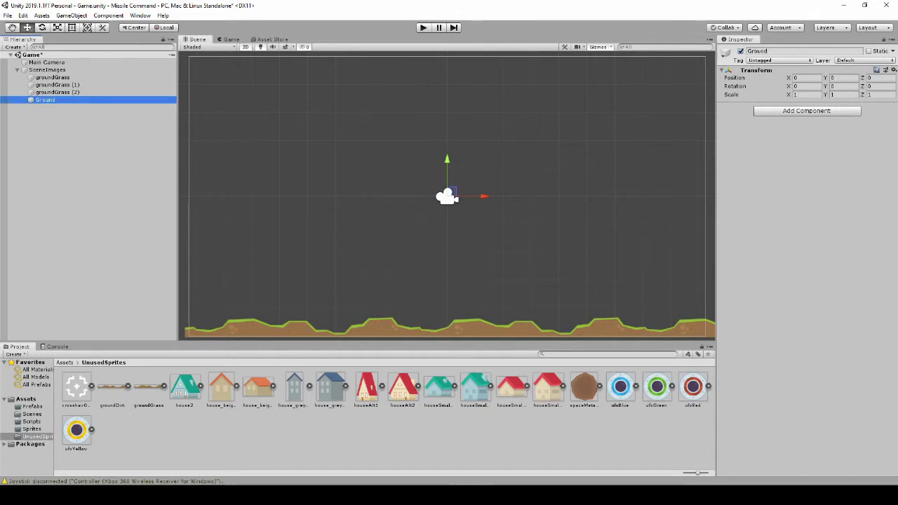
click(53, 77)
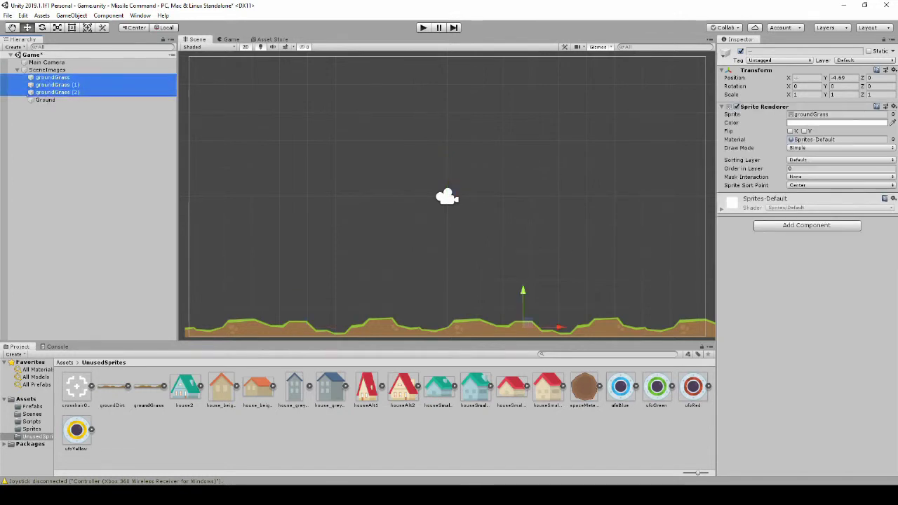
drag(56, 84, 45, 99)
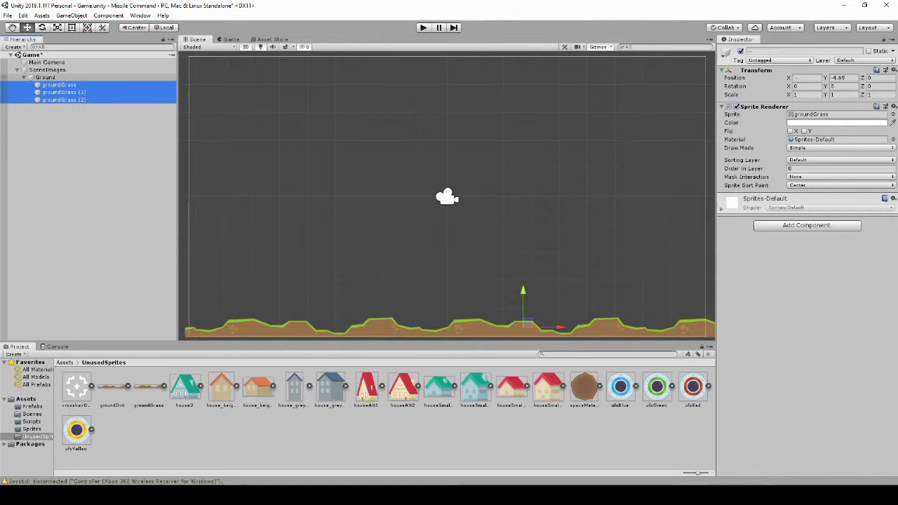
click(47, 70)
Create a Houses object under SceneImages and add a house2 sprite on the left ground.
right_click(44, 71)
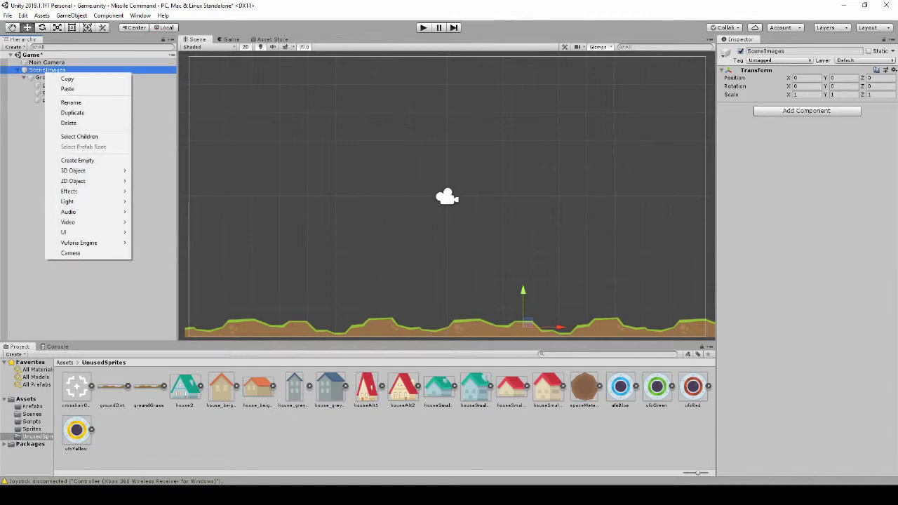
click(78, 160)
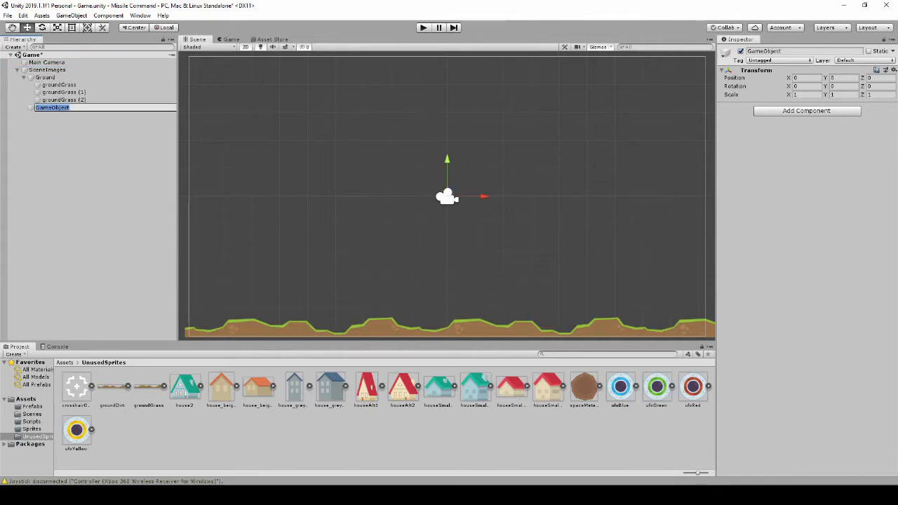
text(Houses)
key(Return)
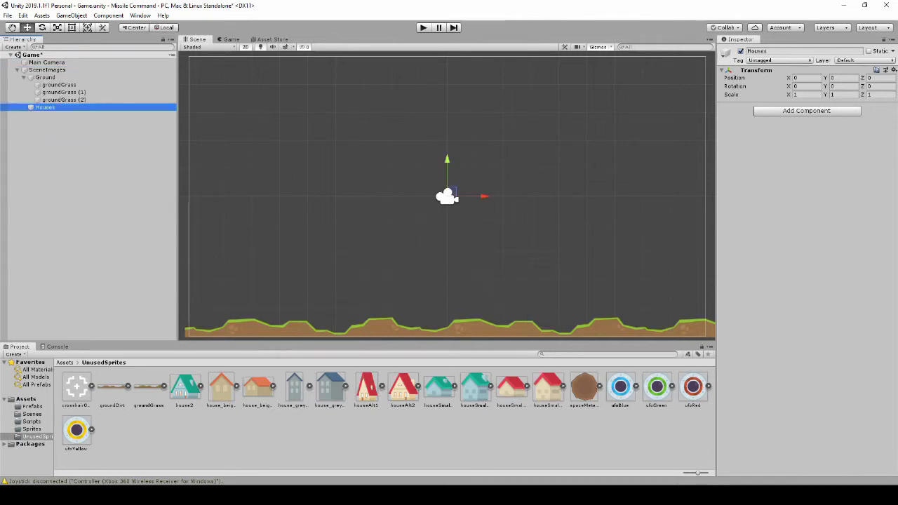
drag(184, 385, 45, 107)
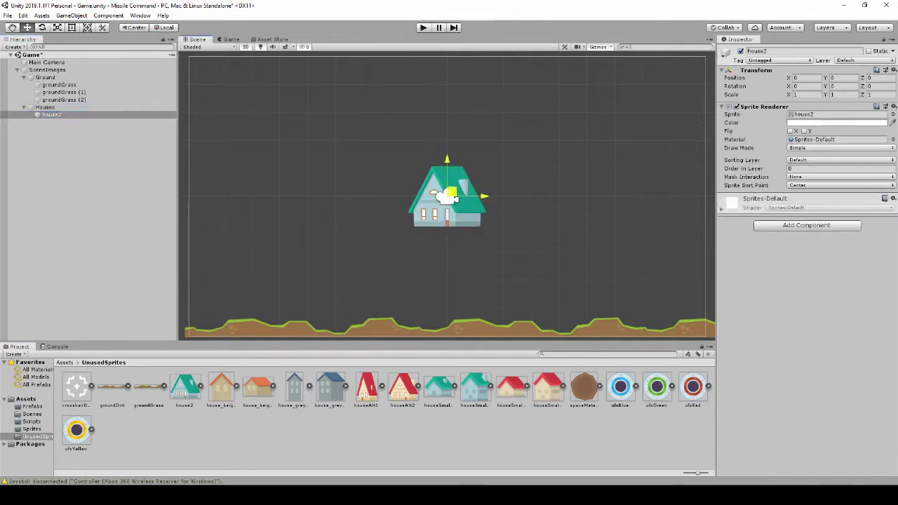
mouse_move(453, 195)
mouse_down()
mouse_move(280, 270)
mouse_move(270, 290)
mouse_up()
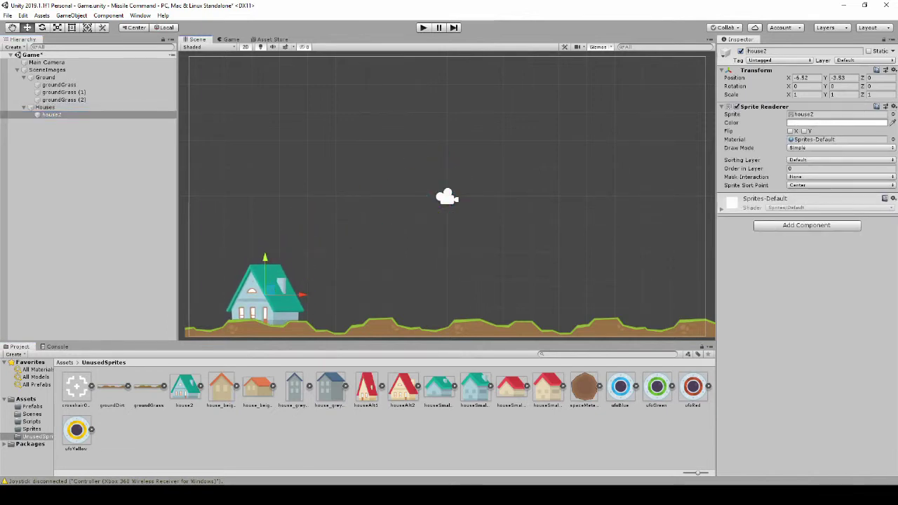
Give the house Order in Layer 10 and scale 0.5, then settle it on the ground.
click(838, 168)
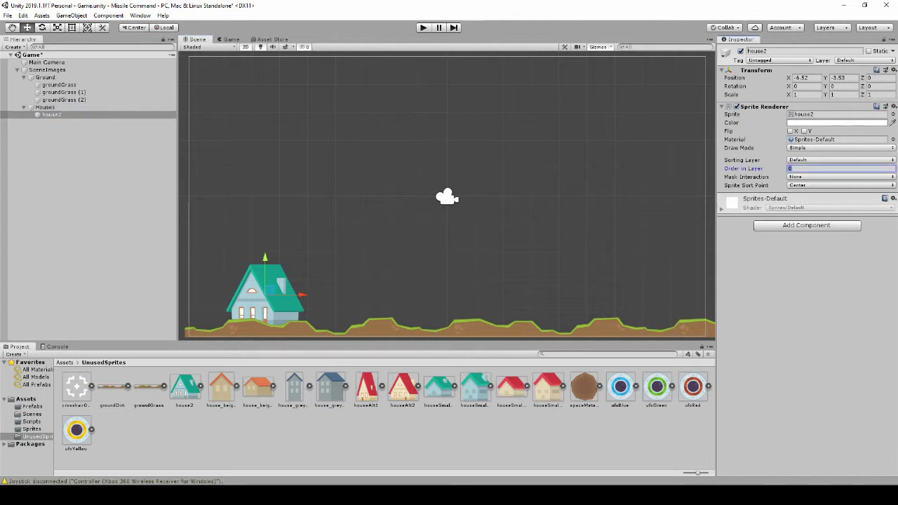
text(1)
text(0)
click(806, 94)
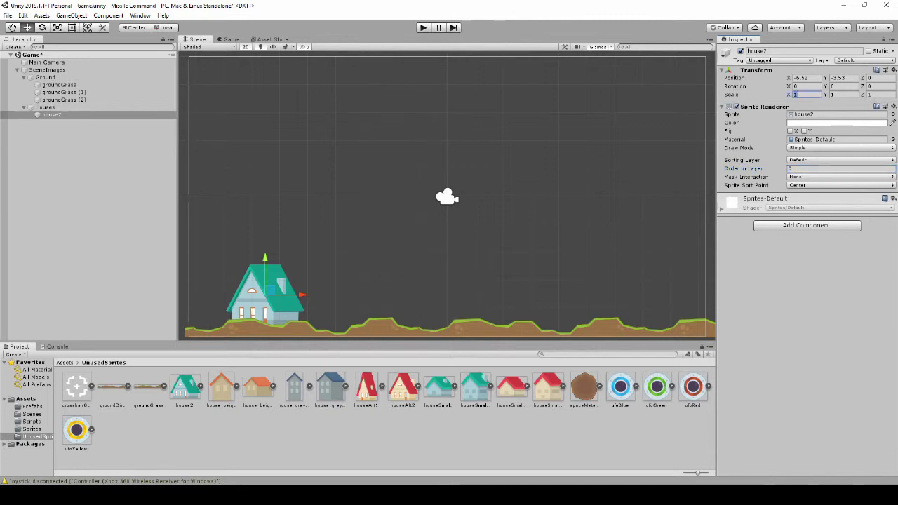
text(0.5)
key(Tab)
text(0.5)
key(Tab)
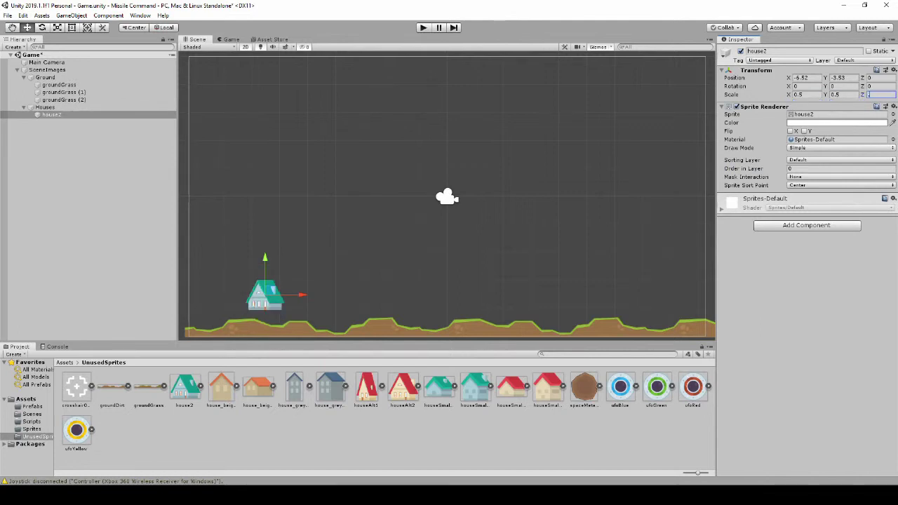
text(.5)
drag(265, 293, 281, 307)
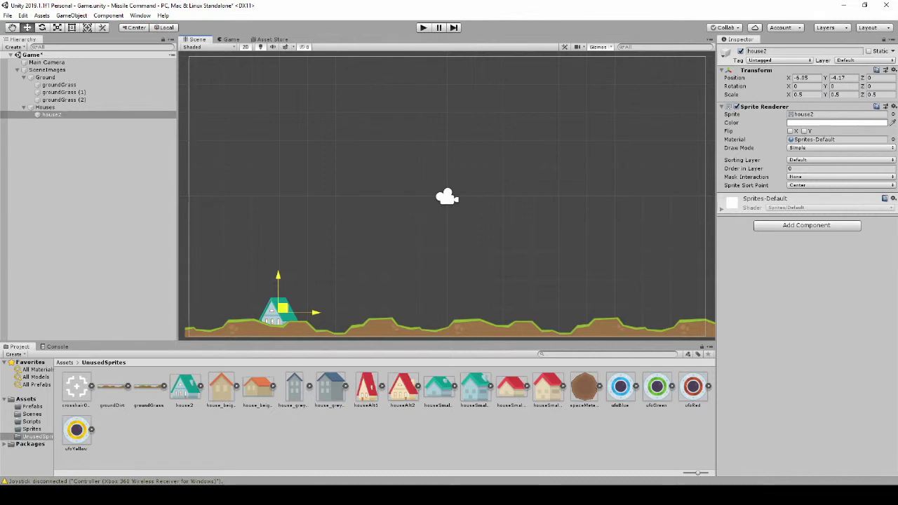
mouse_move(281, 307)
mouse_down()
mouse_move(248, 300)
mouse_move(301, 305)
mouse_up()
Duplicate the house and spread the copies rightward along the ground.
key(ctrl+d)
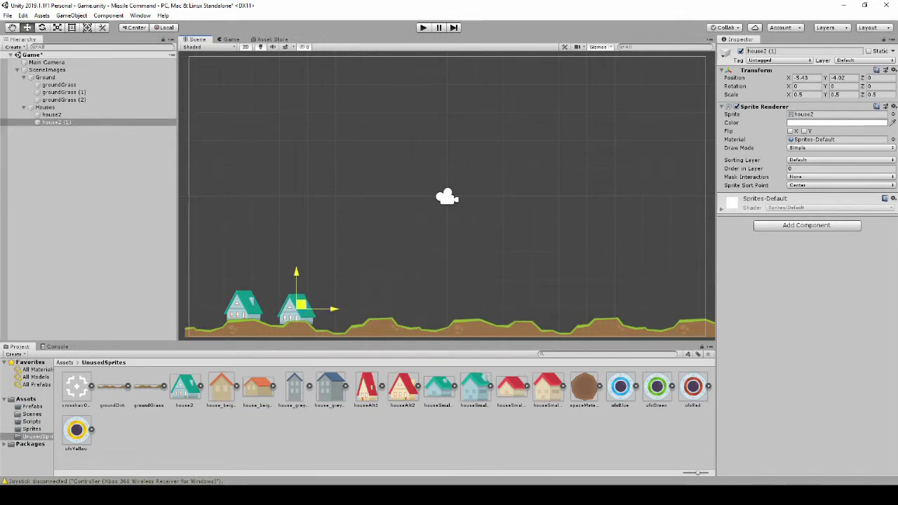
key(ctrl+d)
mouse_move(302, 305)
mouse_down()
mouse_move(591, 304)
mouse_move(561, 316)
mouse_move(645, 307)
mouse_move(622, 311)
mouse_move(634, 306)
mouse_move(619, 299)
mouse_move(610, 303)
mouse_move(677, 308)
mouse_move(669, 310)
mouse_up()
key(ctrl+d)
key(ctrl+d)
key(ctrl+d)
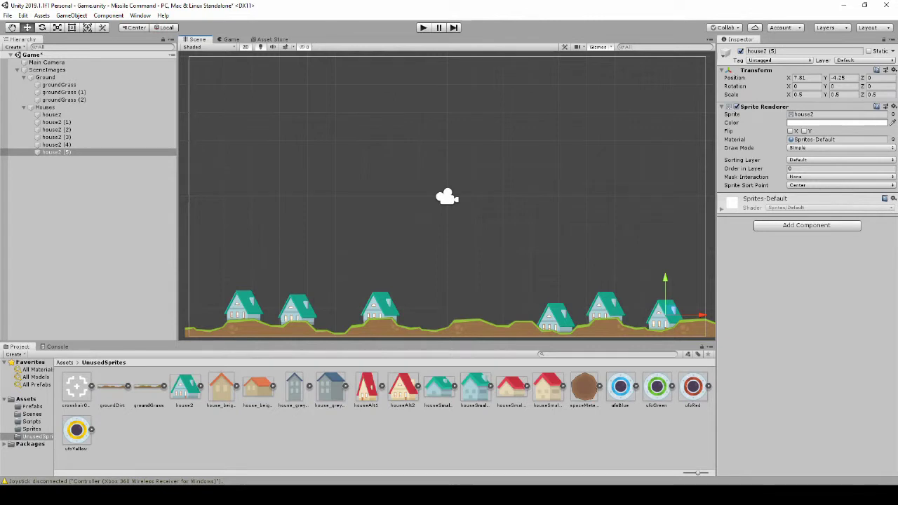
click(77, 388)
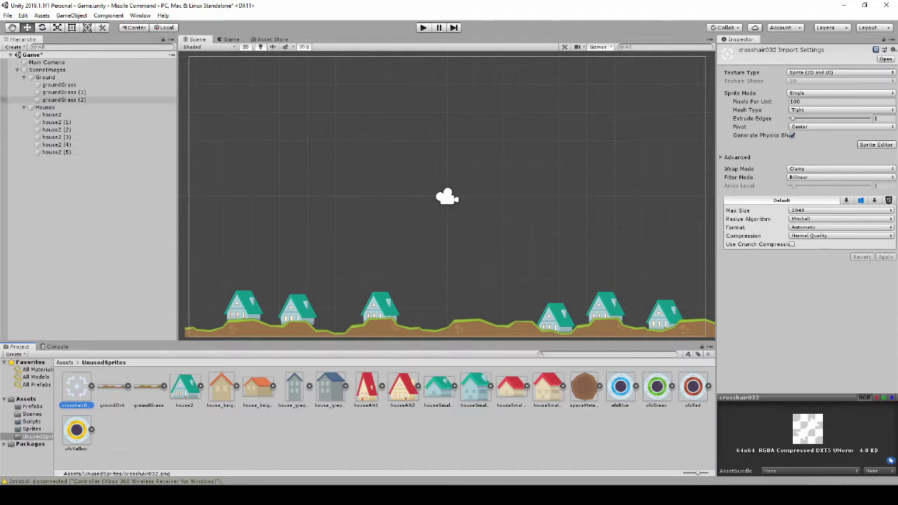
key(ctrl+2)
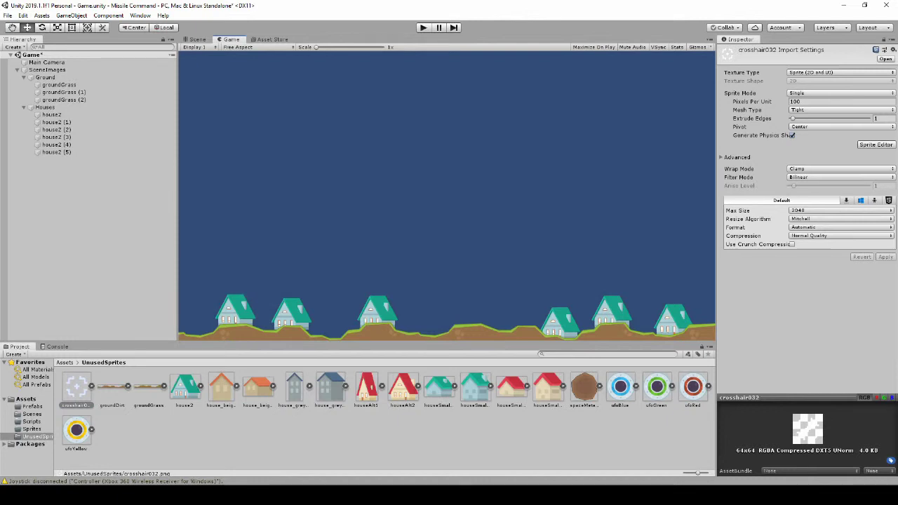
key(ctrl+1)
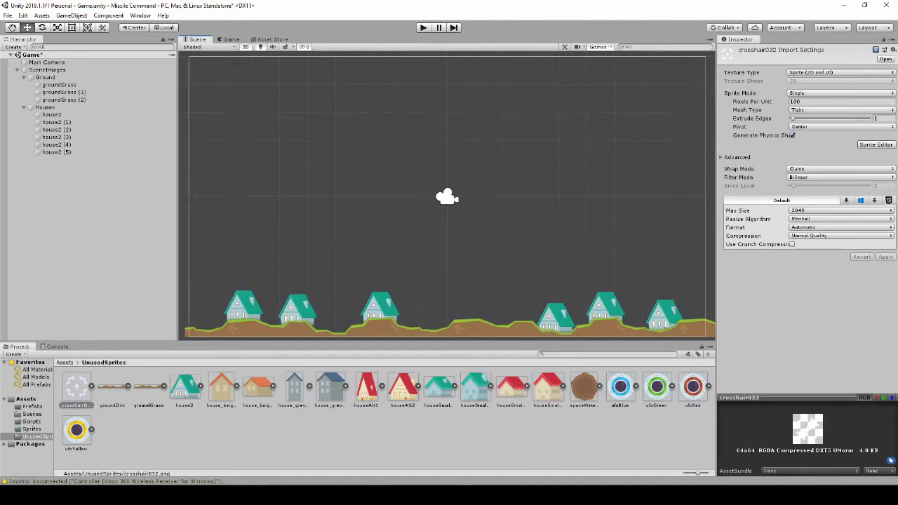
Add the red houseAlt1 sprite at the ground's centre and rename it MissileLauncher.
mouse_move(367, 385)
mouse_down()
mouse_move(47, 70)
mouse_move(47, 168)
mouse_up()
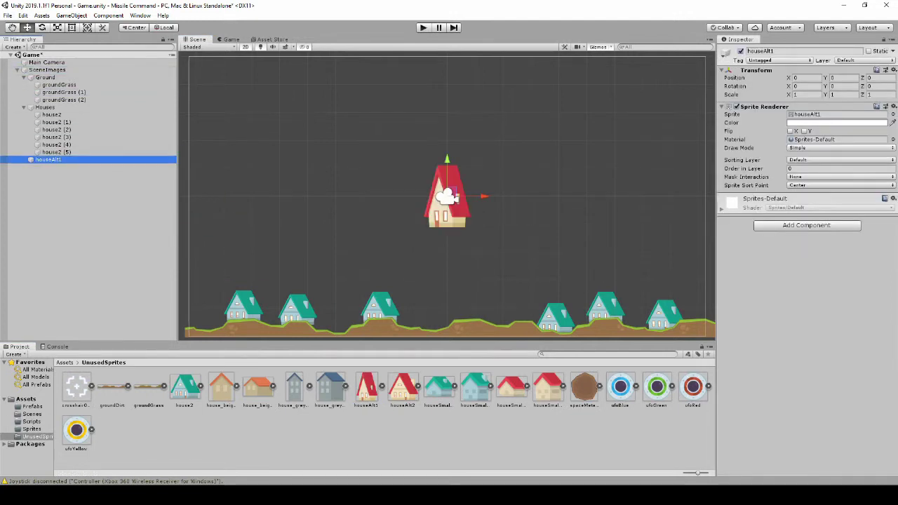
drag(451, 193, 466, 293)
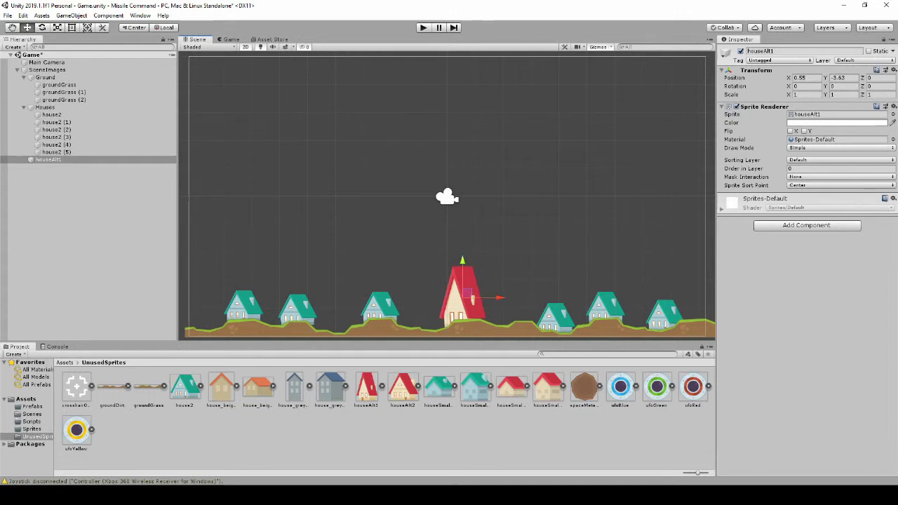
click(48, 160)
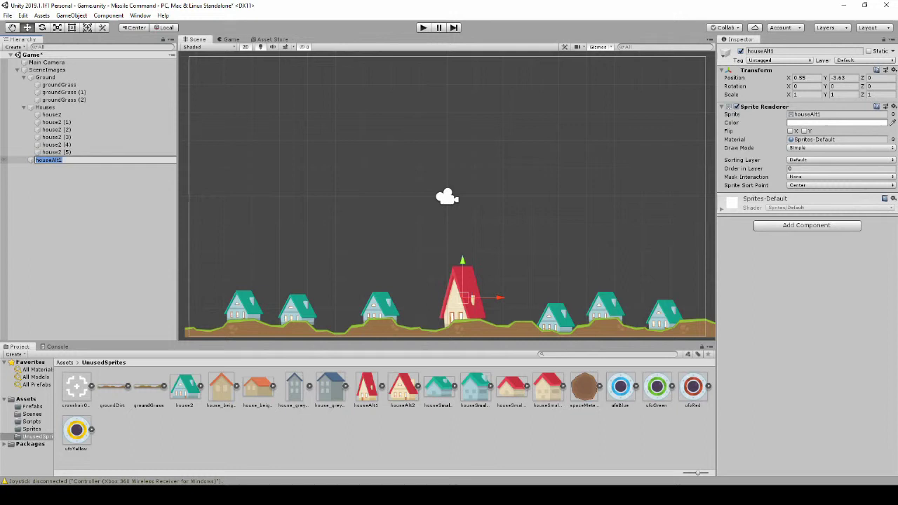
text(MissileLaunch)
text(er)
key(Return)
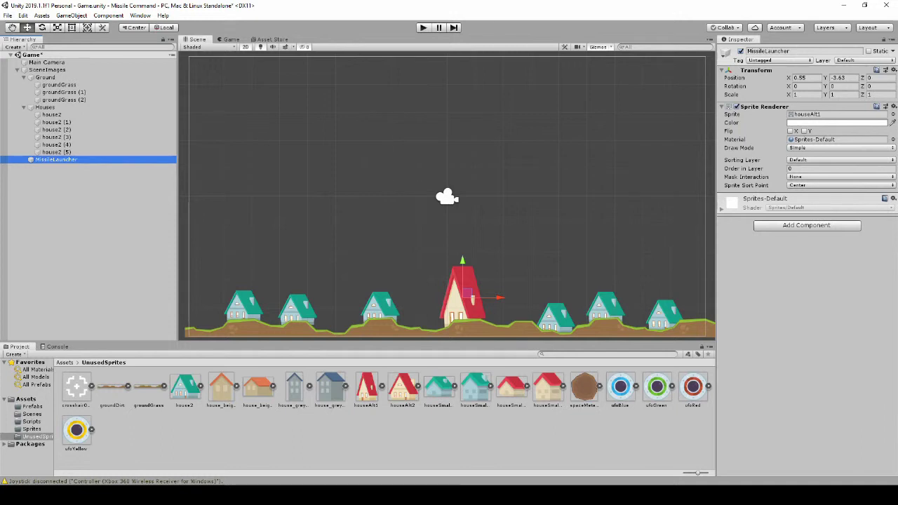
click(76, 388)
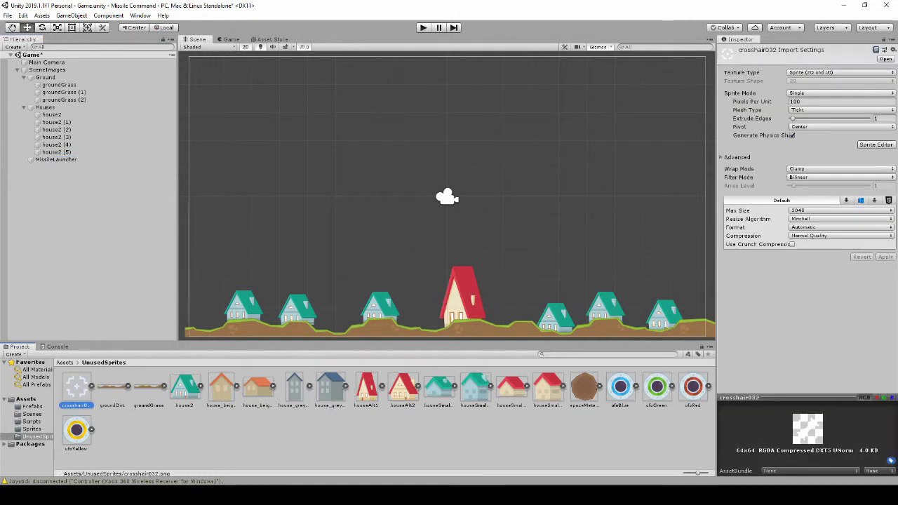